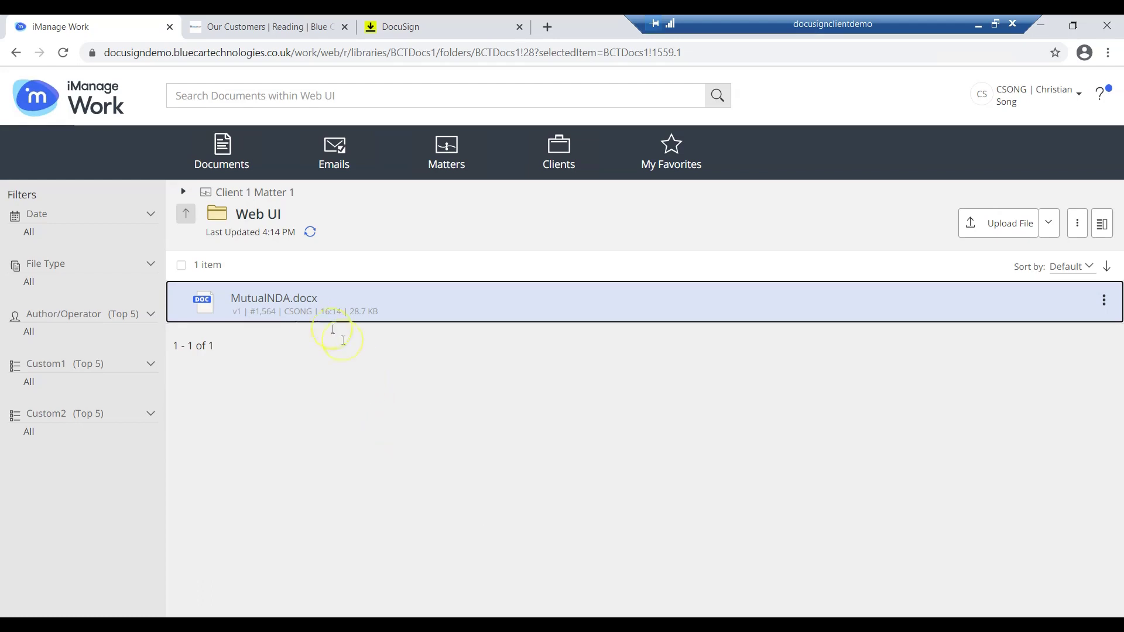
- Add MutualNDA.docx to a DocuSign envelope, review its settings and create the envelope
right_click(295, 303)
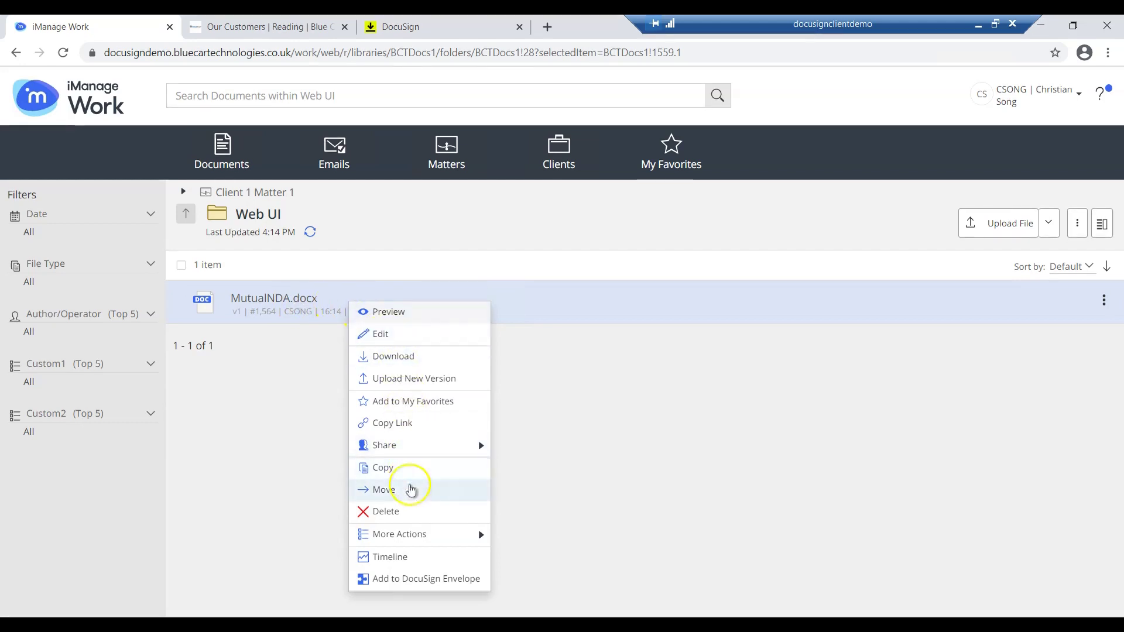
mouse_move(415, 543)
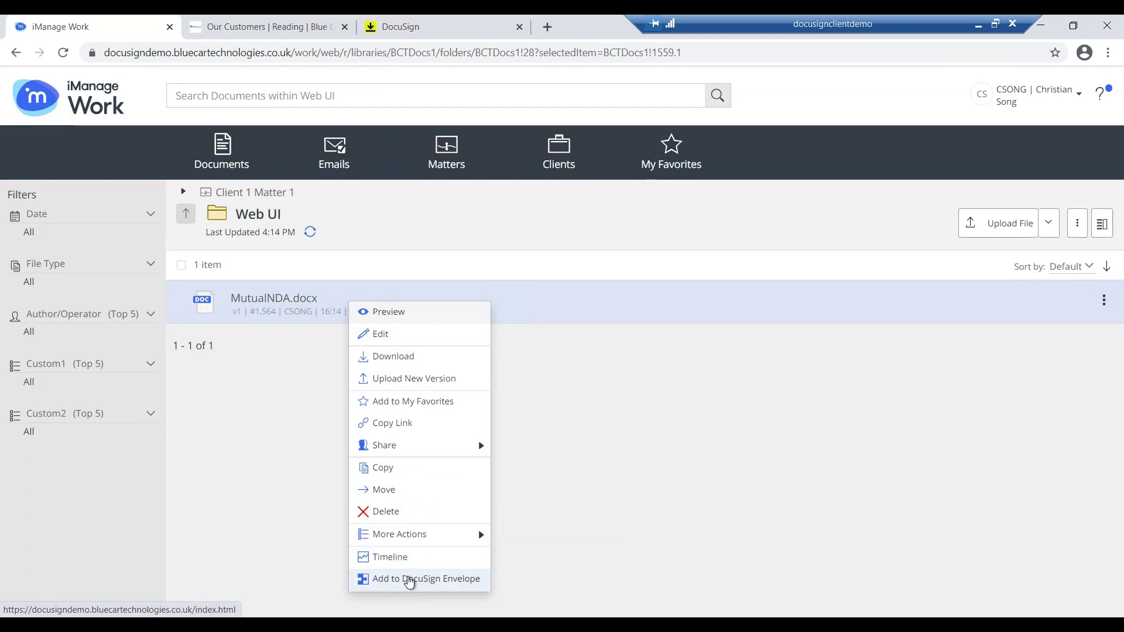
click(410, 580)
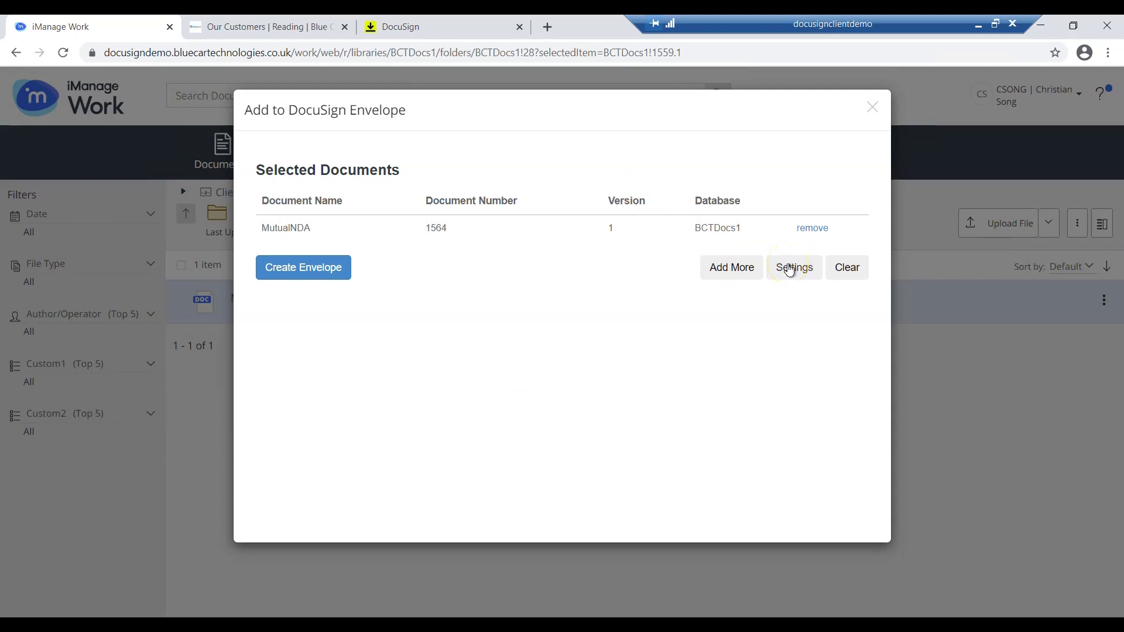
click(789, 270)
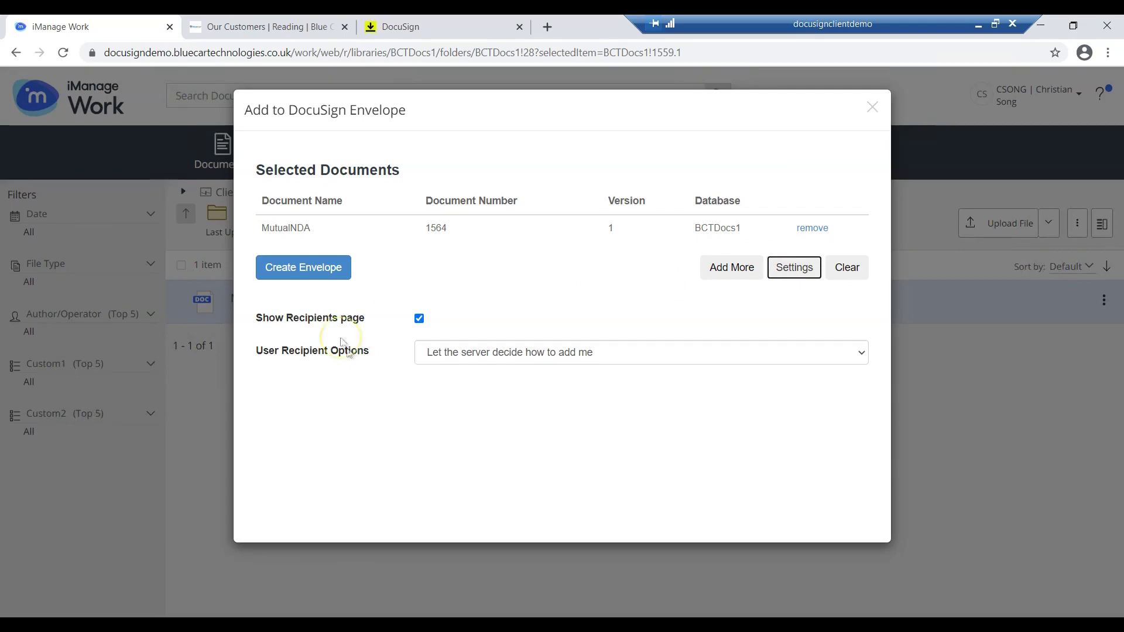
click(293, 277)
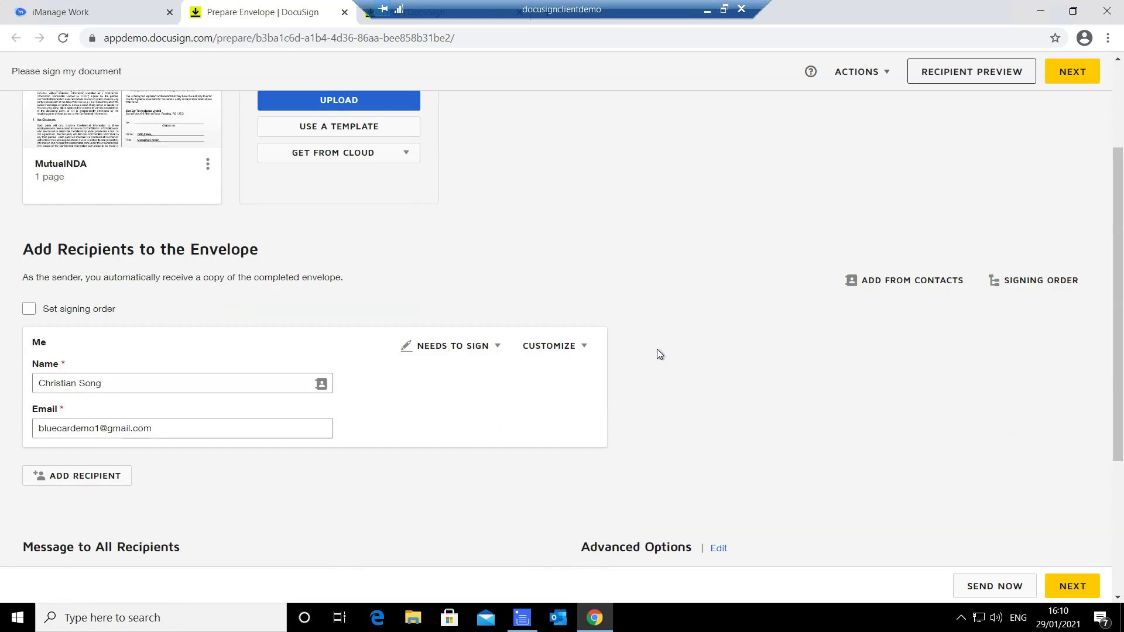
scroll(657, 349, down, 1)
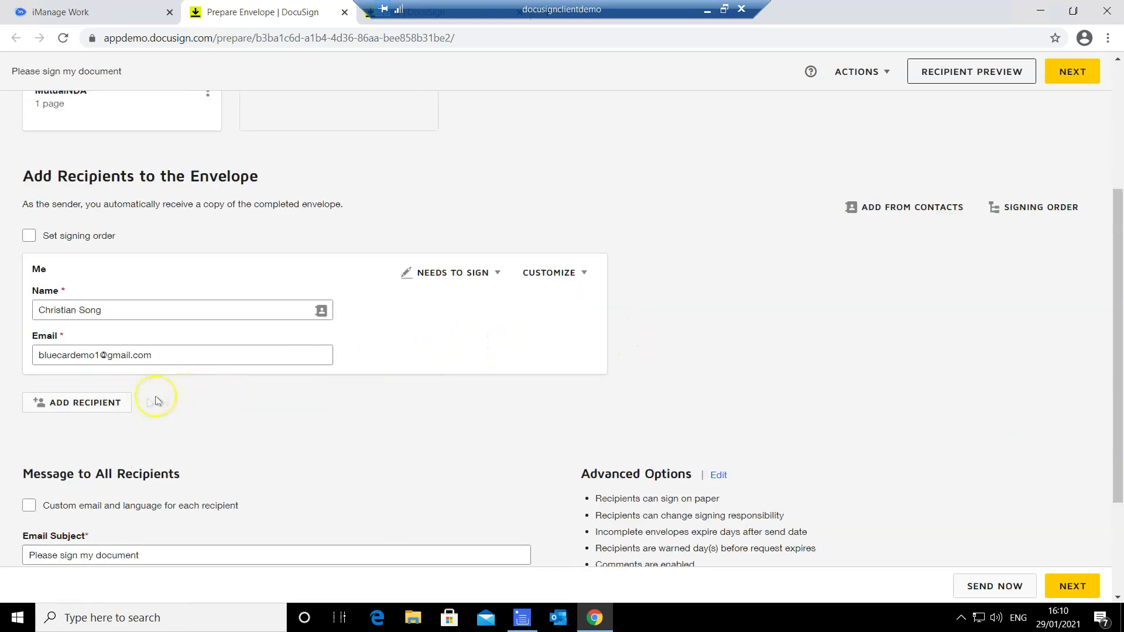
- Delete the empty second recipient so the sender is the only signer, then continue to Add Fields
click(112, 402)
click(477, 411)
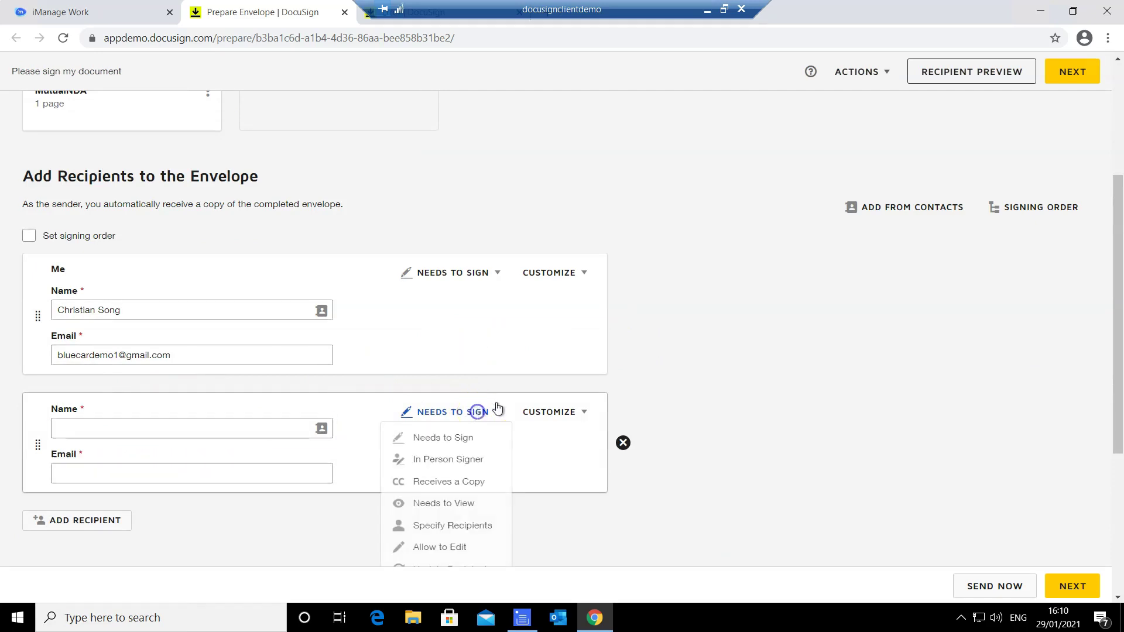
scroll(507, 394, down, 1)
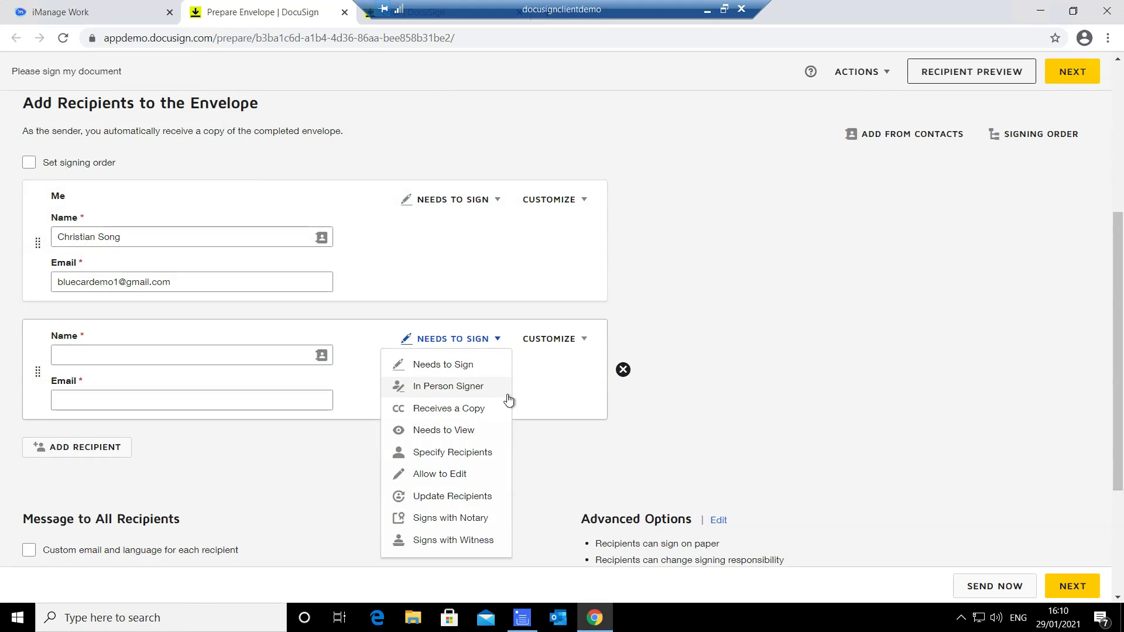
click(623, 369)
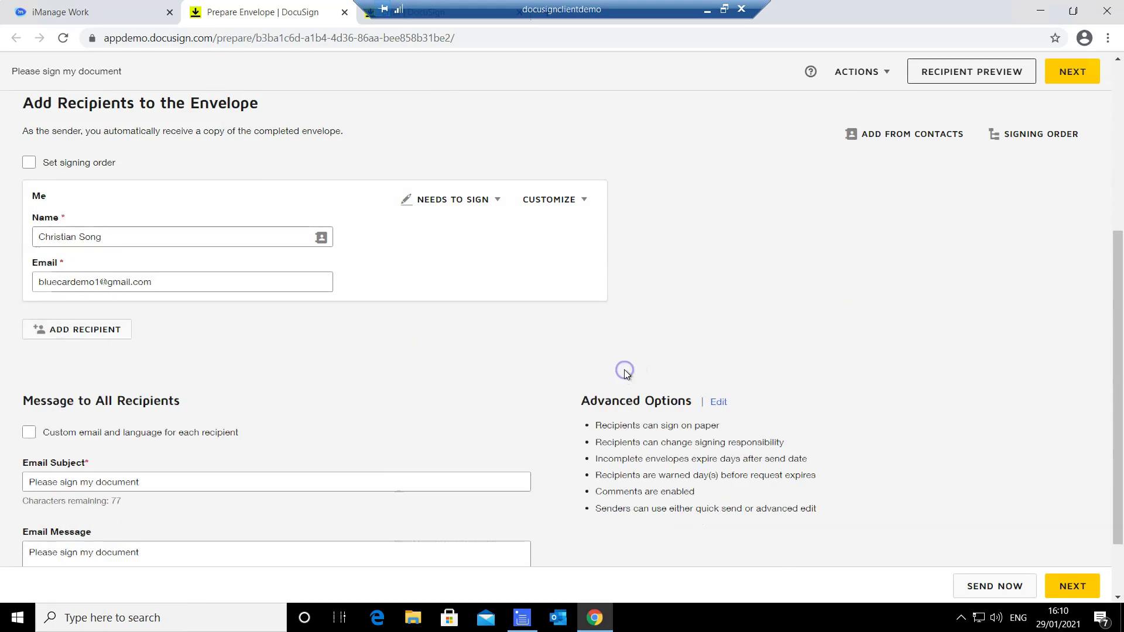
scroll(753, 402, down, 1)
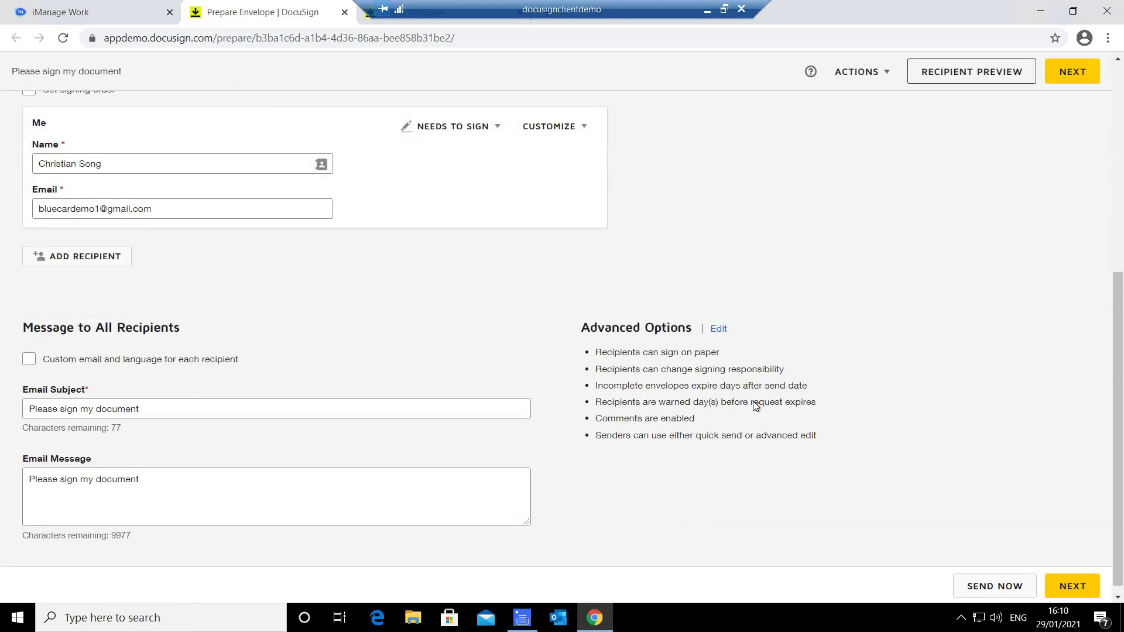
click(1072, 588)
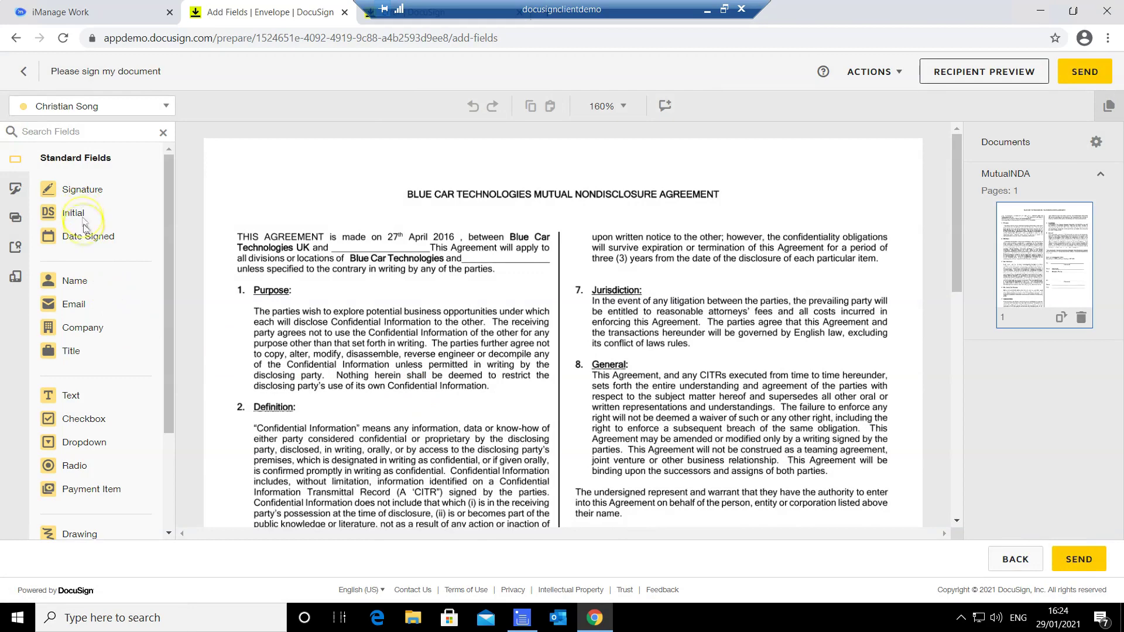
- Place Signature and Date Signed fields on the second By: line and send the envelope
scroll(720, 265, down, 6)
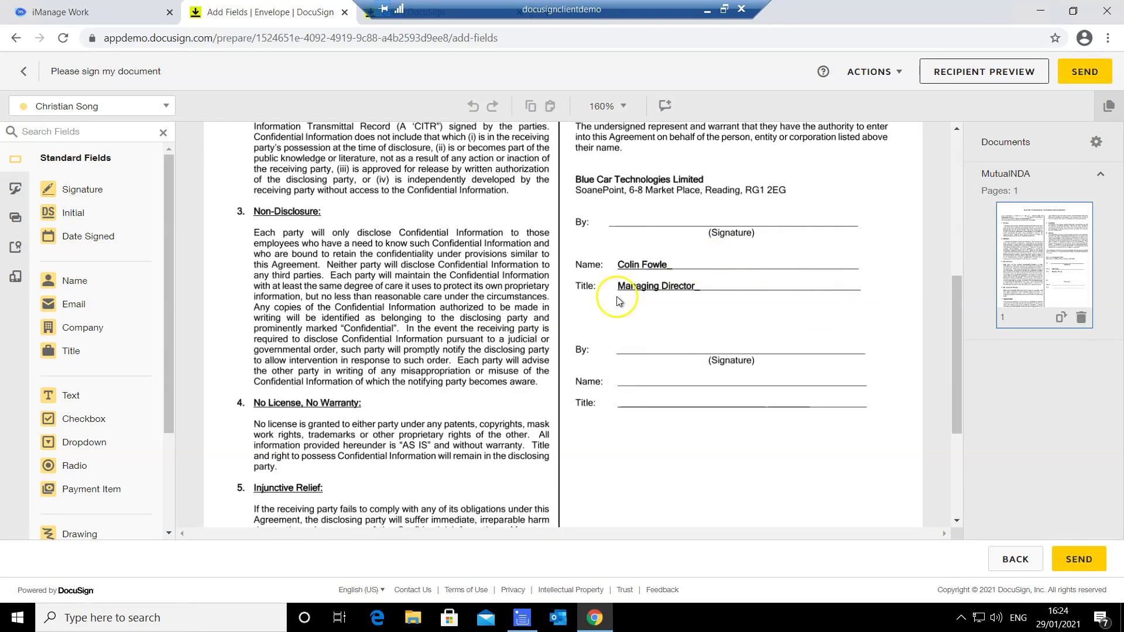
mouse_move(88, 190)
mouse_down()
mouse_move(256, 238)
mouse_move(621, 313)
mouse_up()
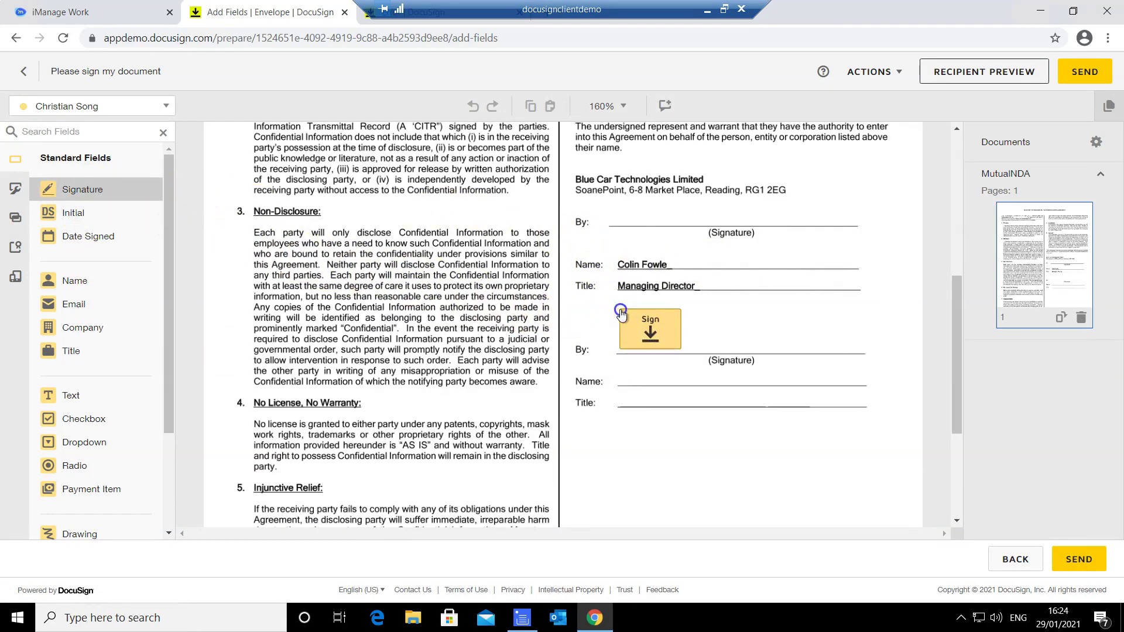
drag(111, 242, 787, 331)
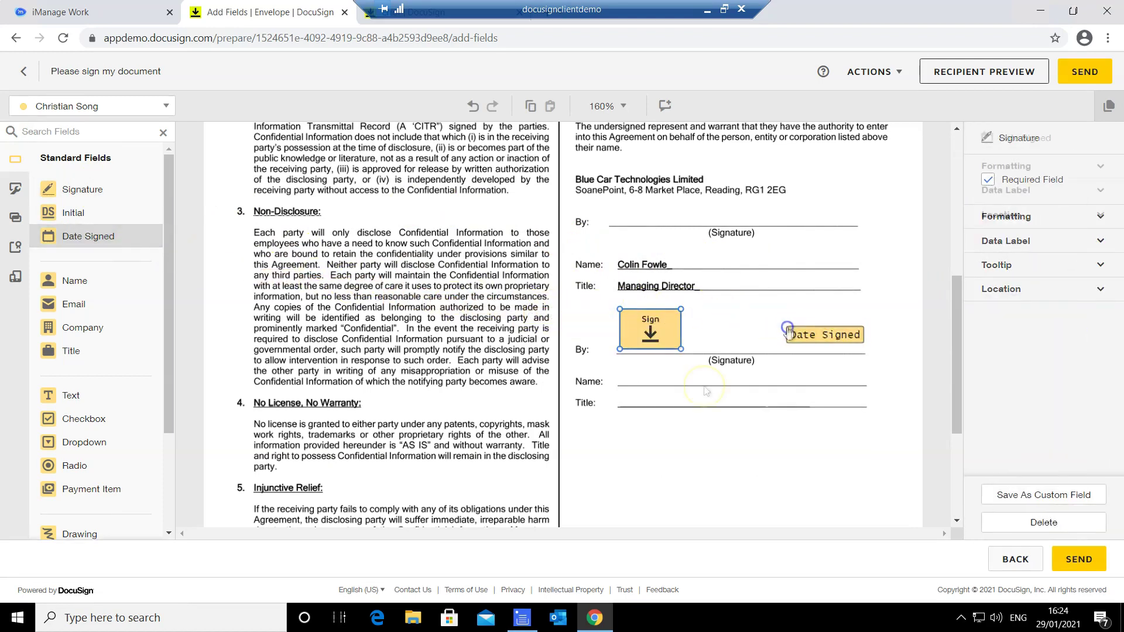
click(1080, 560)
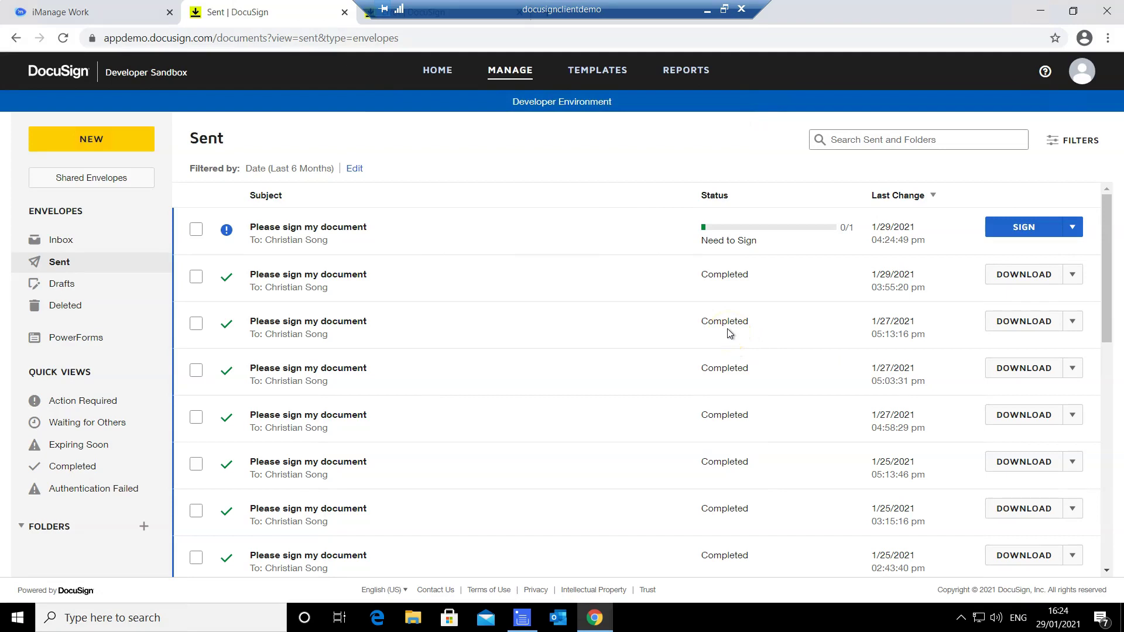
- Start signing the new envelope, agreeing to open the NDA for signing
click(1006, 240)
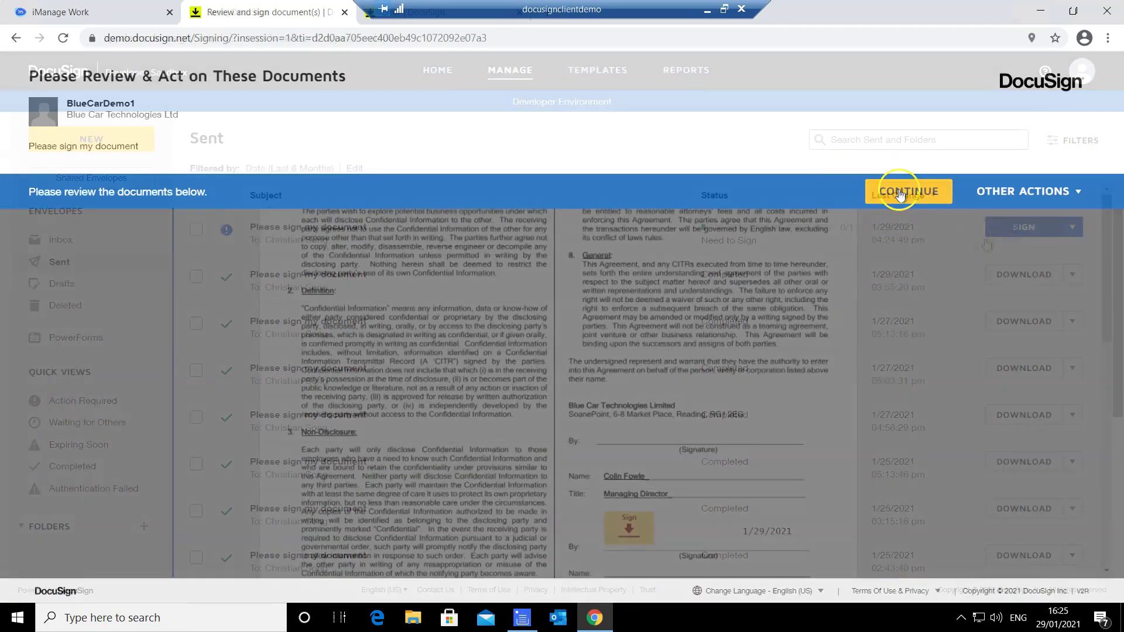
click(900, 193)
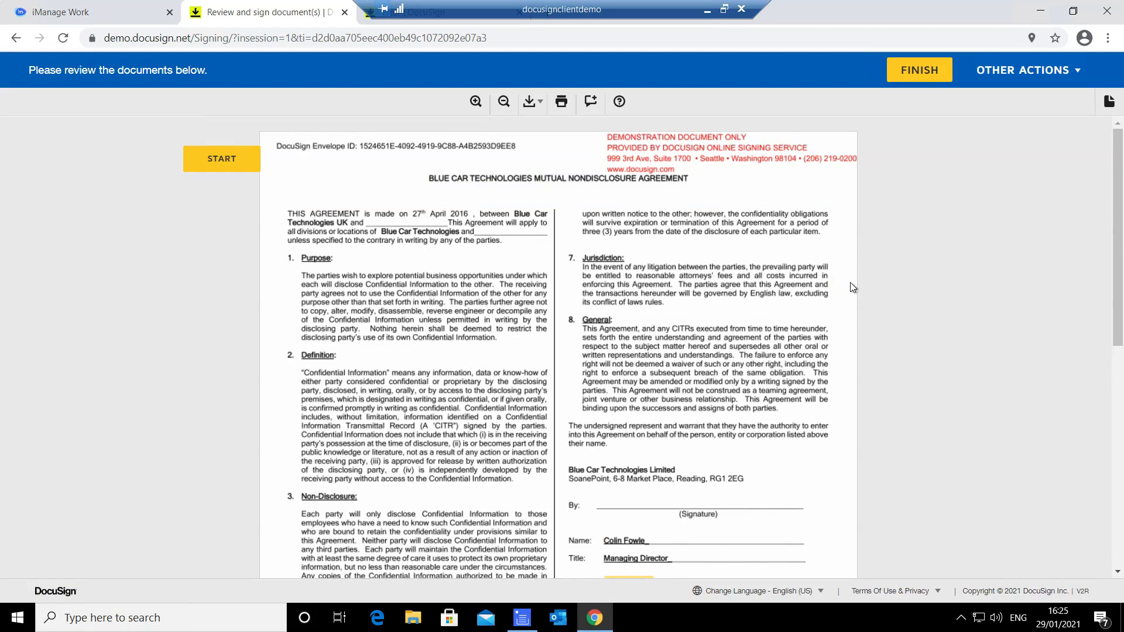
click(826, 292)
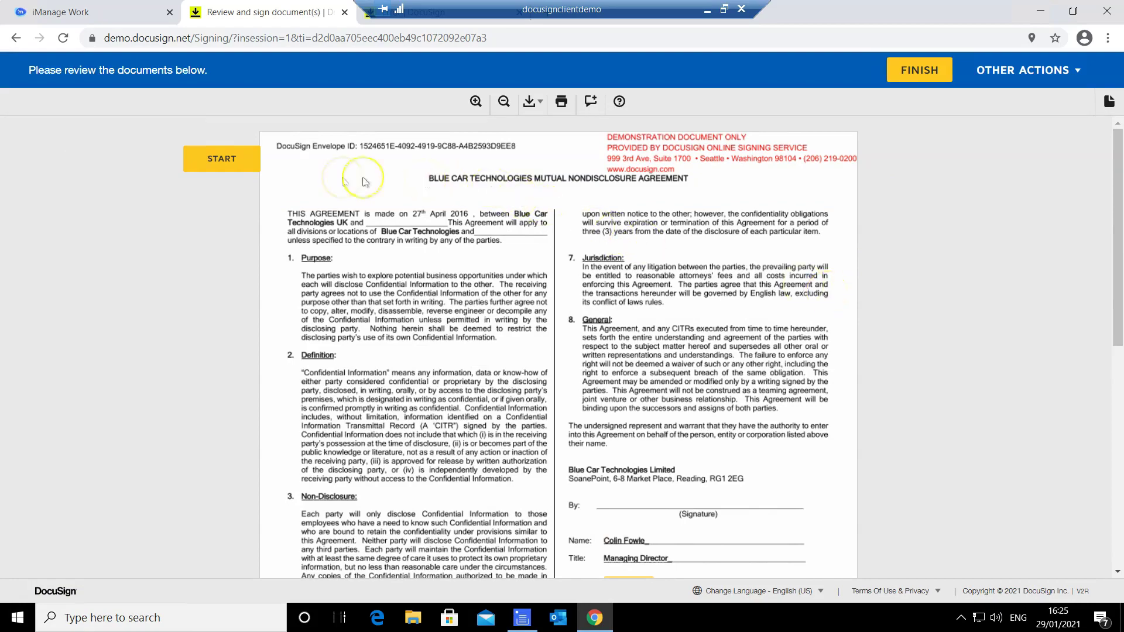
click(244, 161)
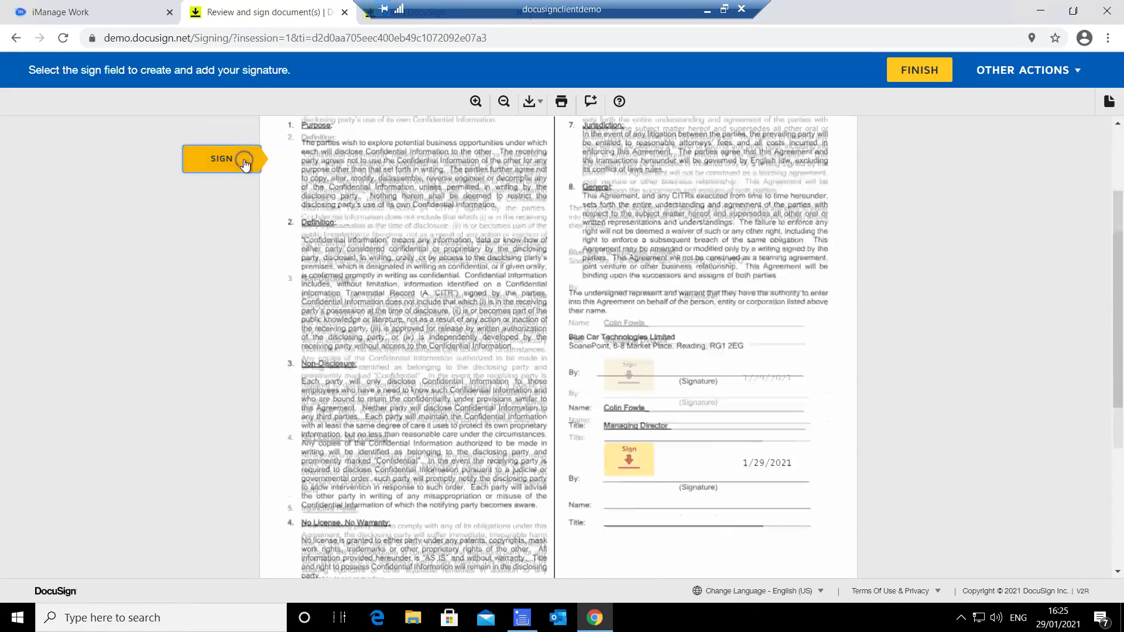
- Sign the required signature field, finish, and open the completed envelope in the Sent list
click(628, 367)
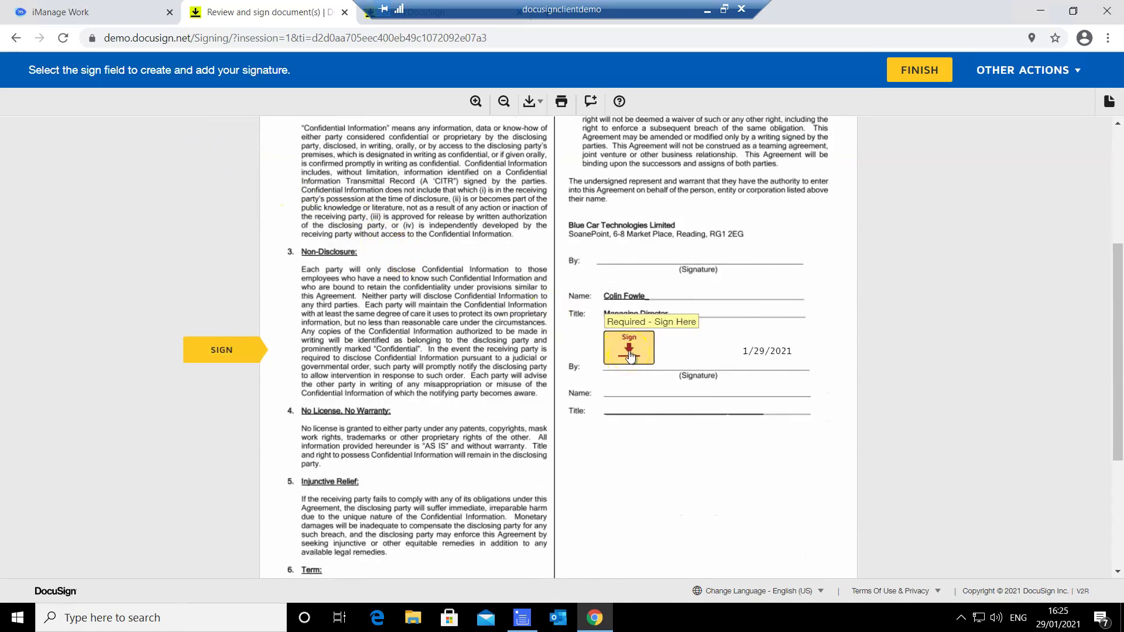
click(630, 355)
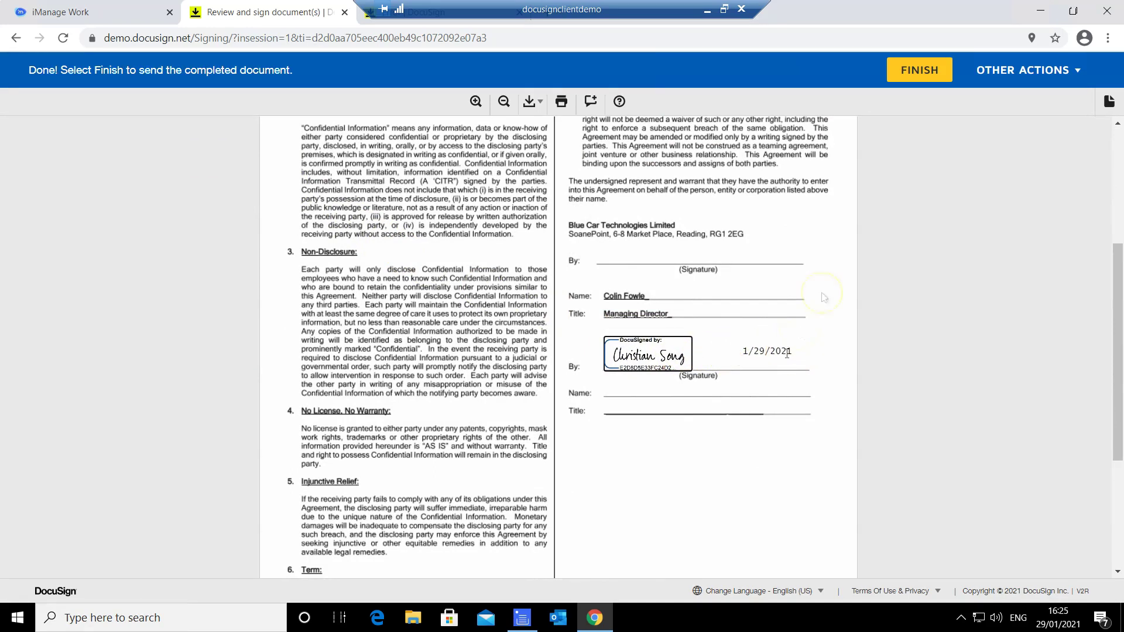
click(904, 74)
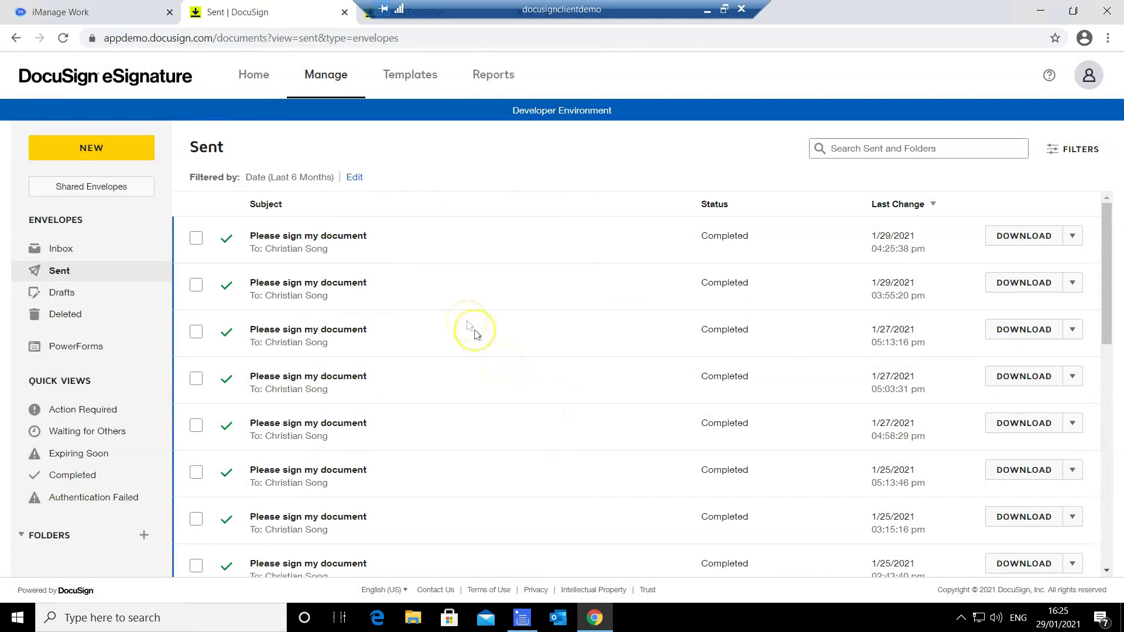
click(397, 246)
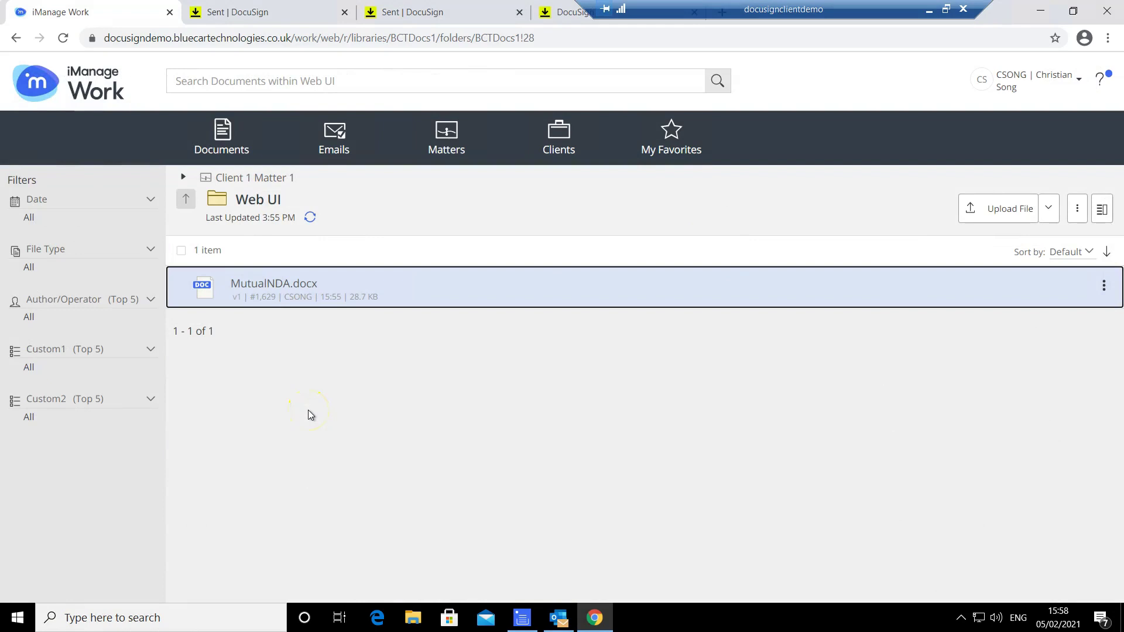
- Reload the Web UI folder and open the returned MutualNDA (EXECUTED) PDF
click(310, 219)
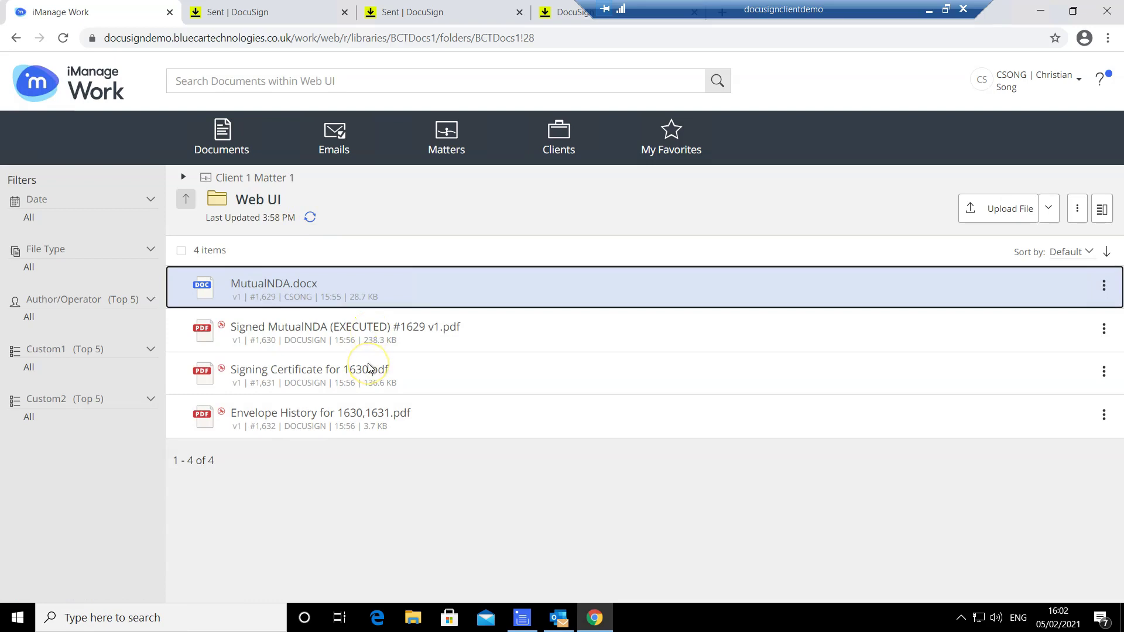
click(361, 419)
click(361, 327)
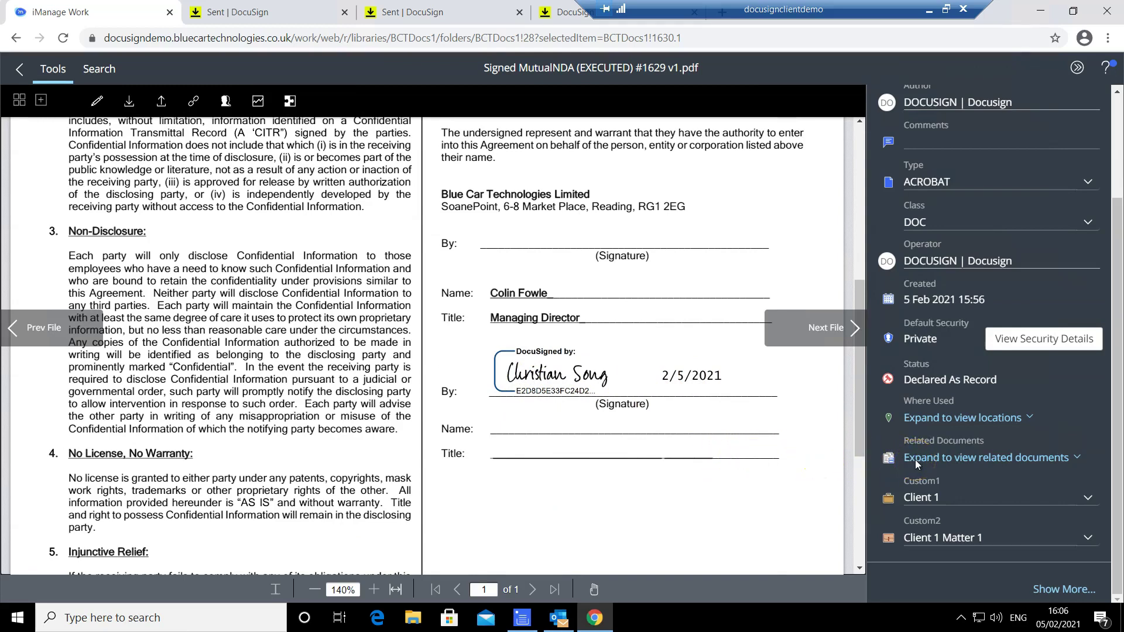
click(917, 463)
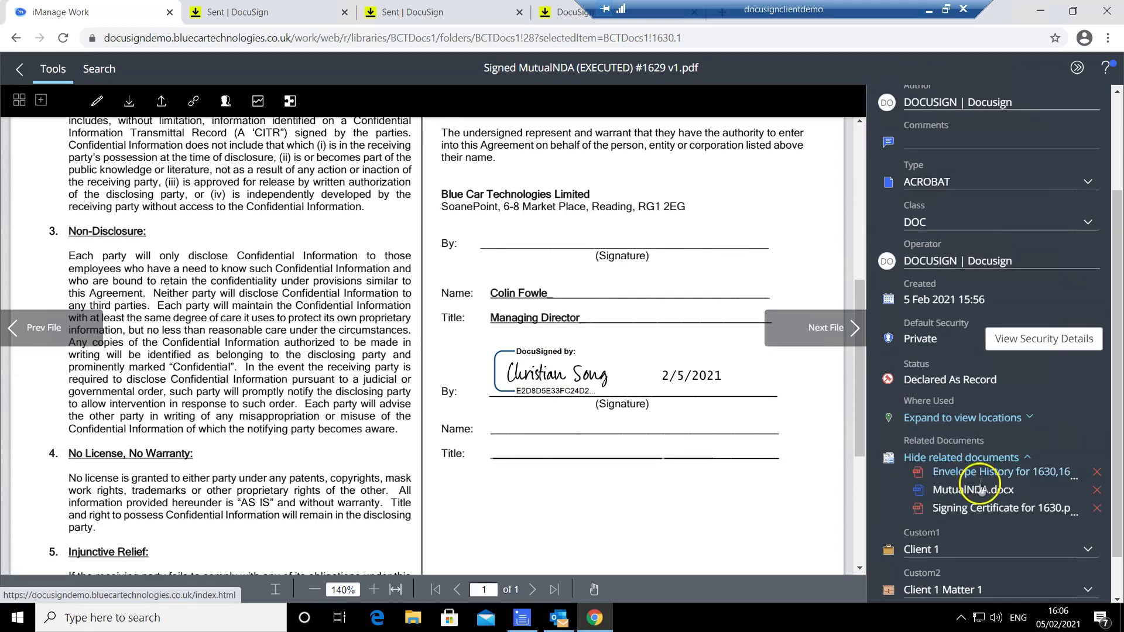
click(986, 489)
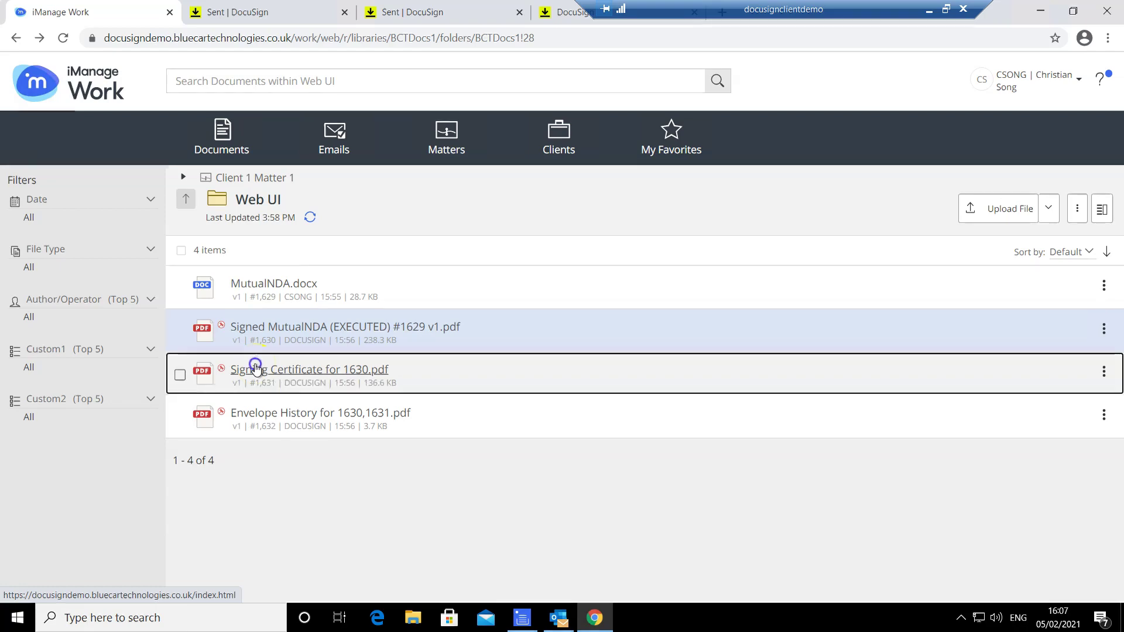
click(430, 367)
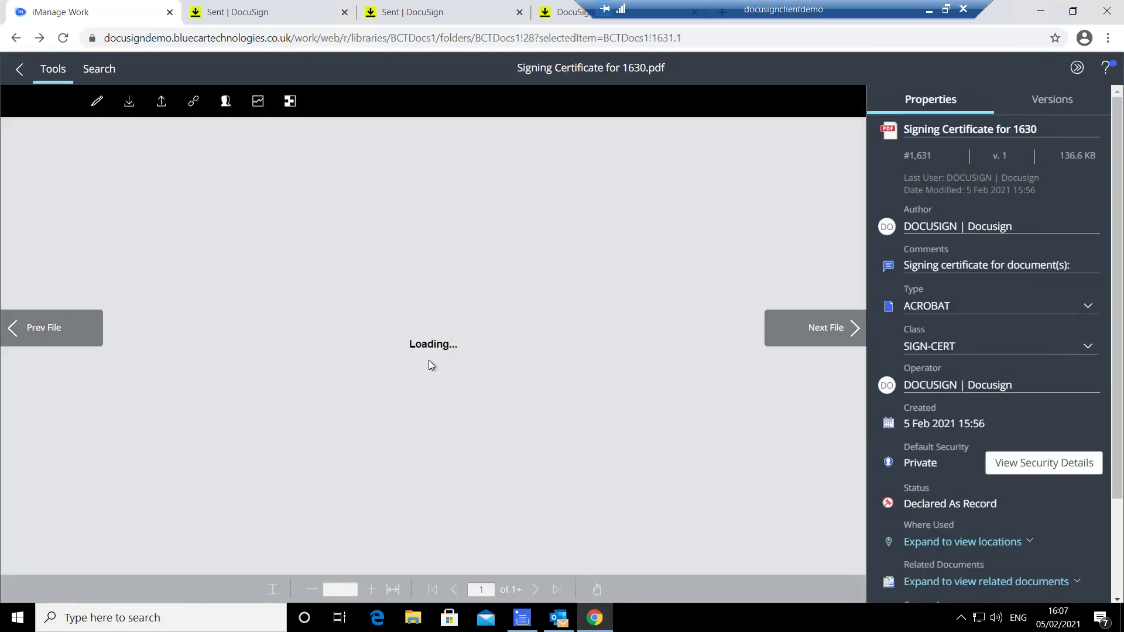
scroll(438, 350, down, 3)
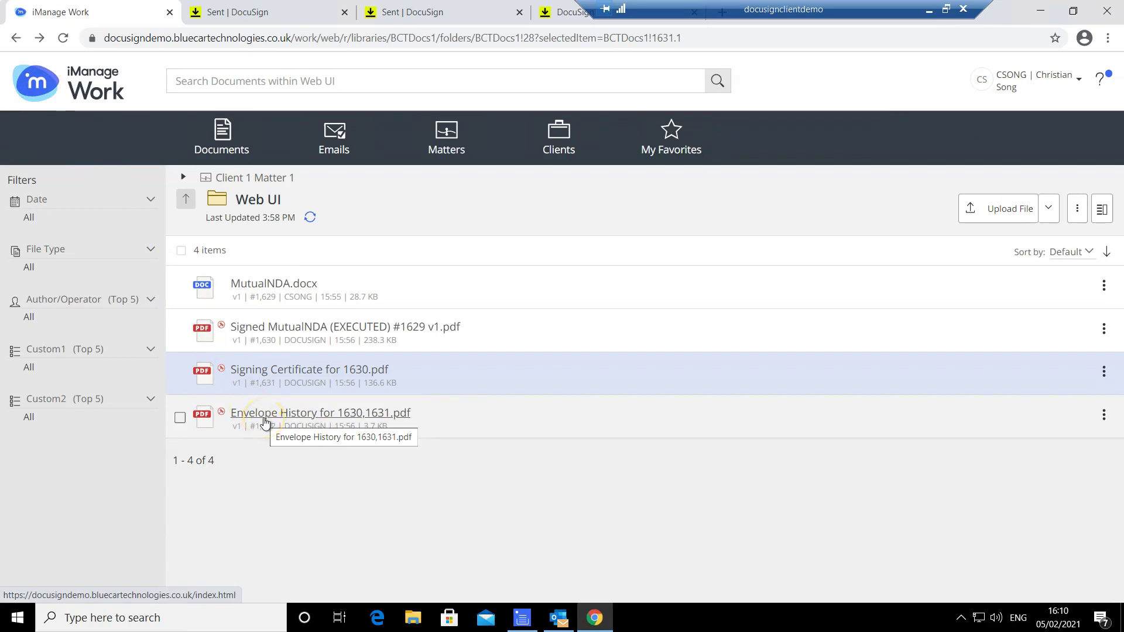
click(265, 414)
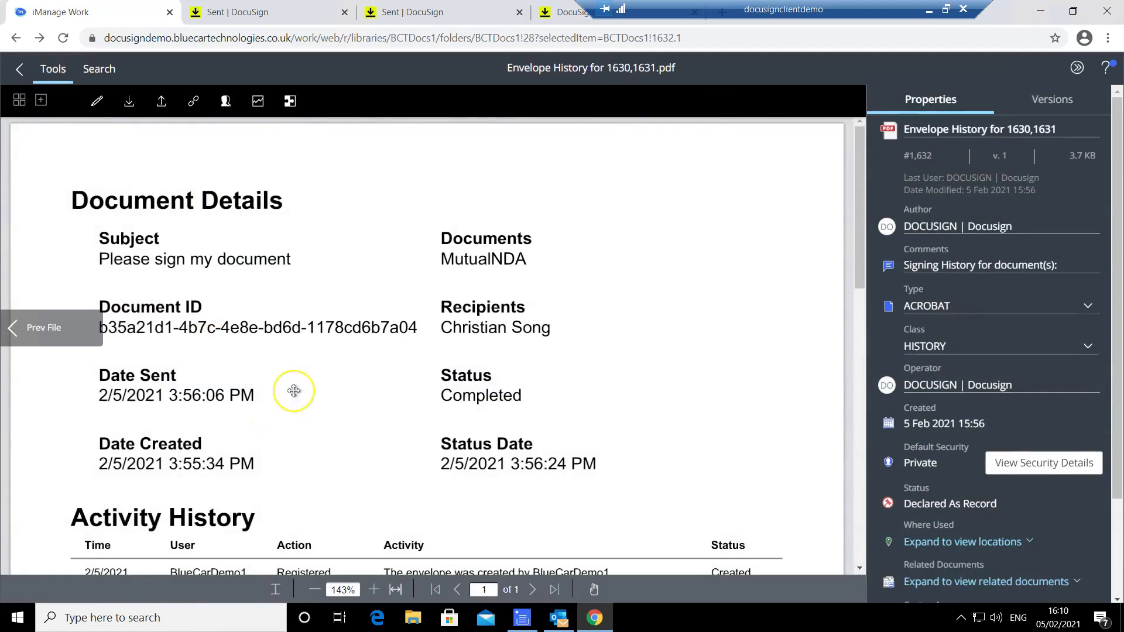
scroll(294, 390, down, 3)
scroll(294, 390, down, 2)
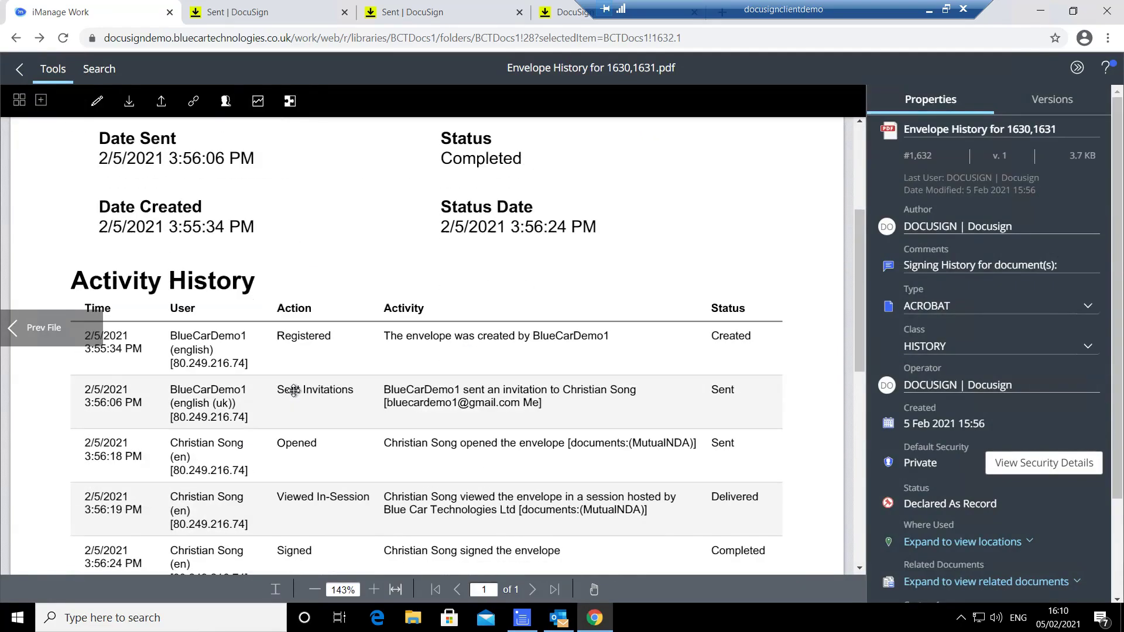
scroll(294, 391, down, 3)
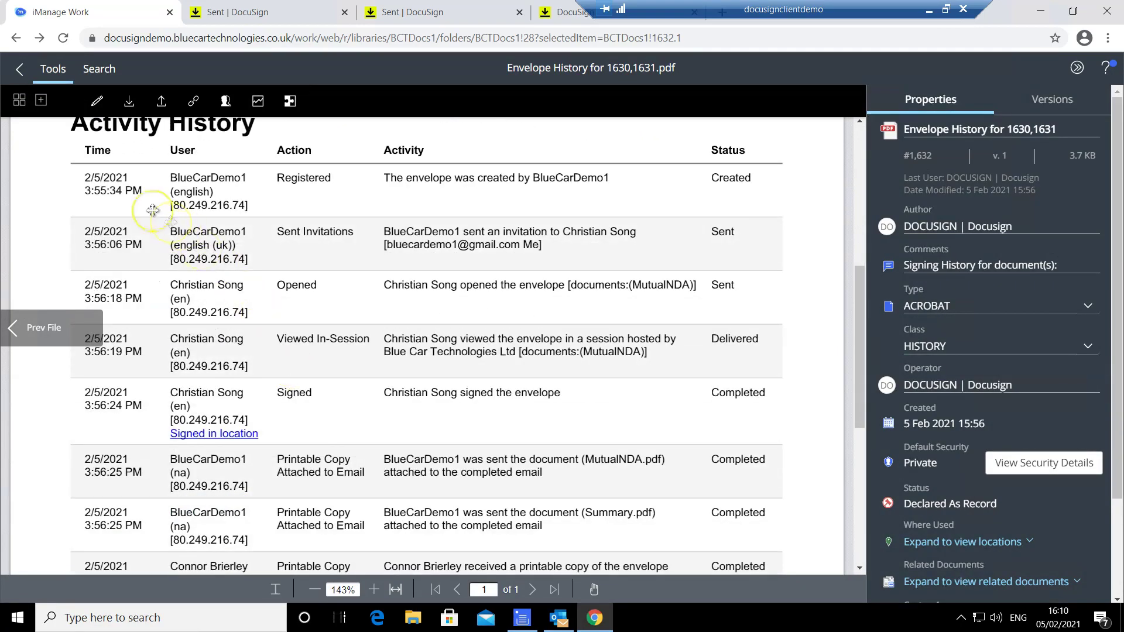